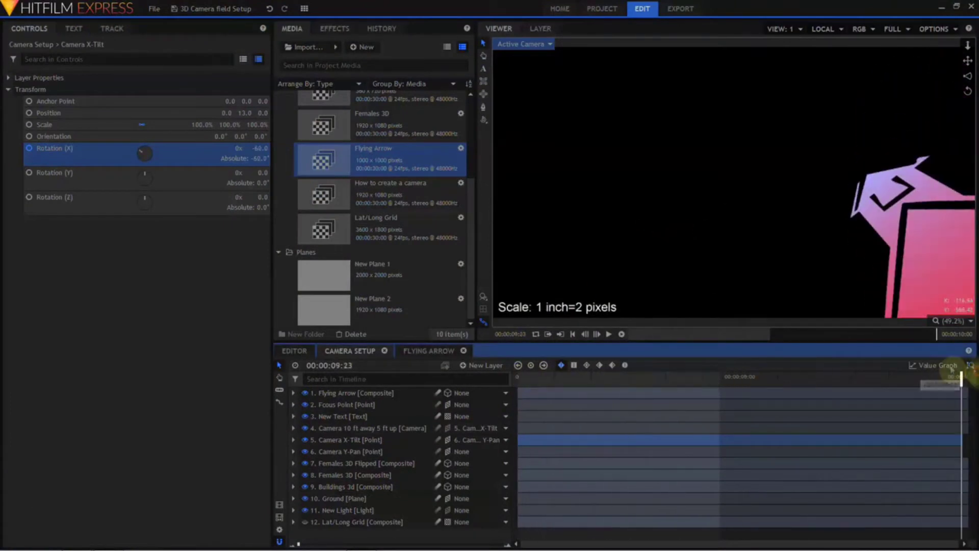
Step: Select the Camera Y-Pan and X-Tilt points and tilt the rig down to -19 degrees
{"action": "left_click", "coordinate": [383, 451]}
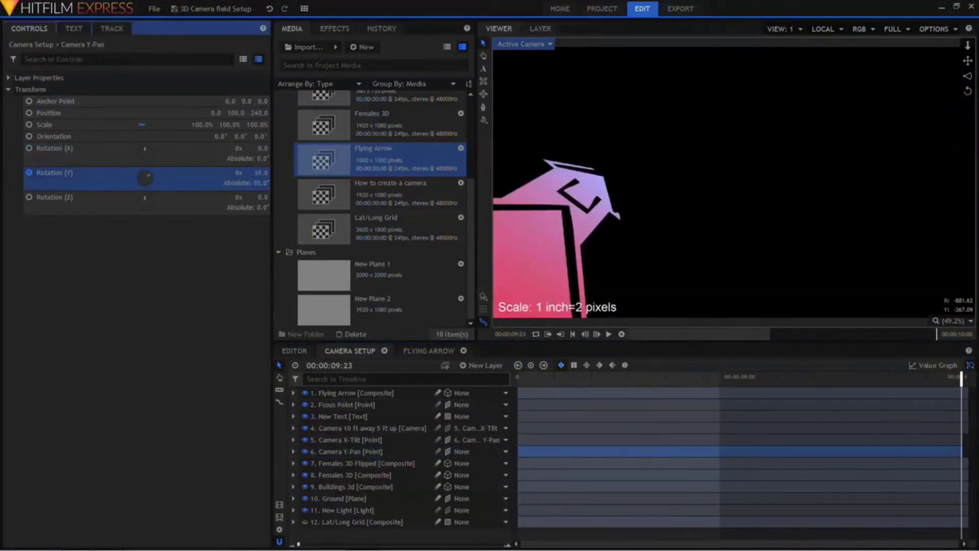
{"action": "left_click", "coordinate": [382, 439]}
{"action": "left_click_drag", "start_coordinate": [260, 148], "coordinate": [960, 373]}
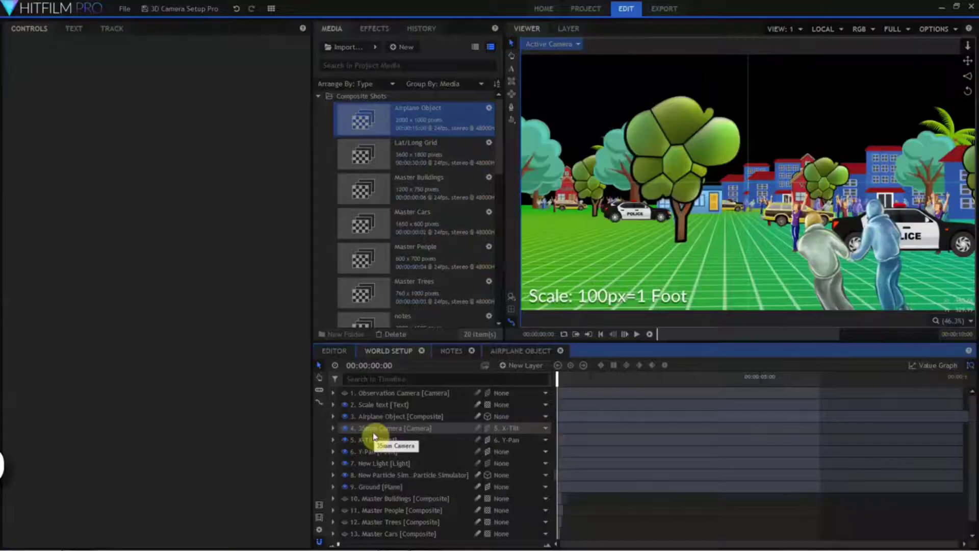
Step: Parent the Y-Pan point layer to 7. Counterbalance
{"action": "left_click", "coordinate": [370, 463]}
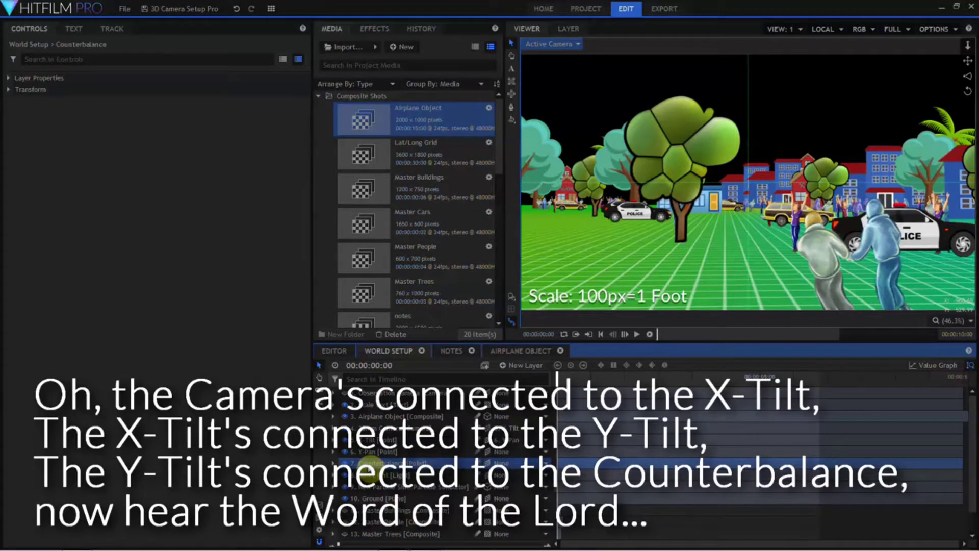
{"action": "left_click", "coordinate": [511, 453]}
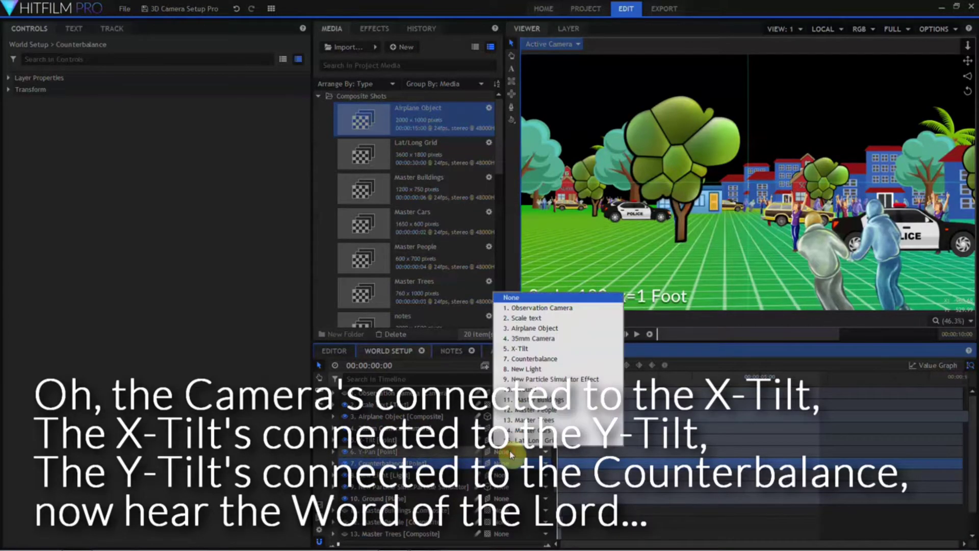
{"action": "left_click", "coordinate": [531, 358]}
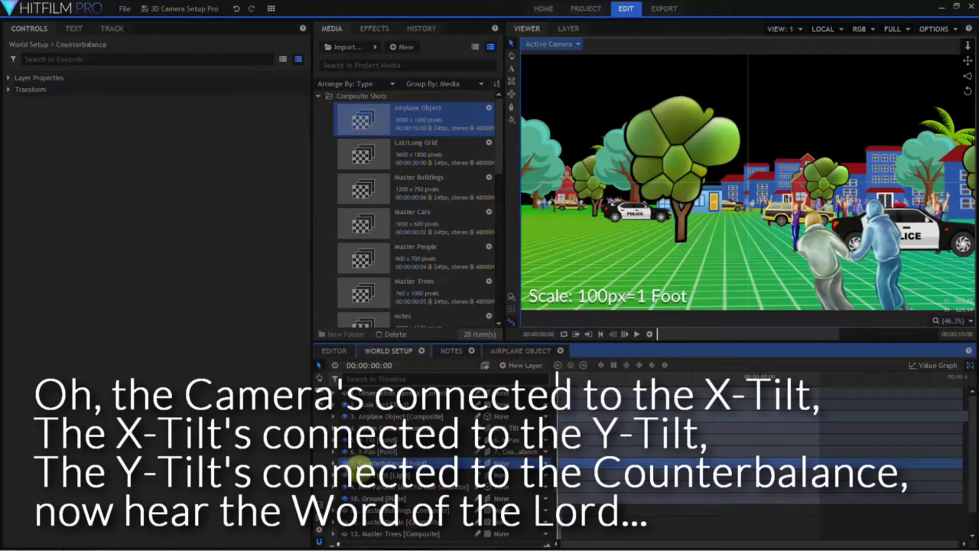
Step: Add a new Jib X-Tilt point layer below Counterbalance in the rig
{"action": "left_click", "coordinate": [388, 476]}
{"action": "key", "text": "ctrl+d"}
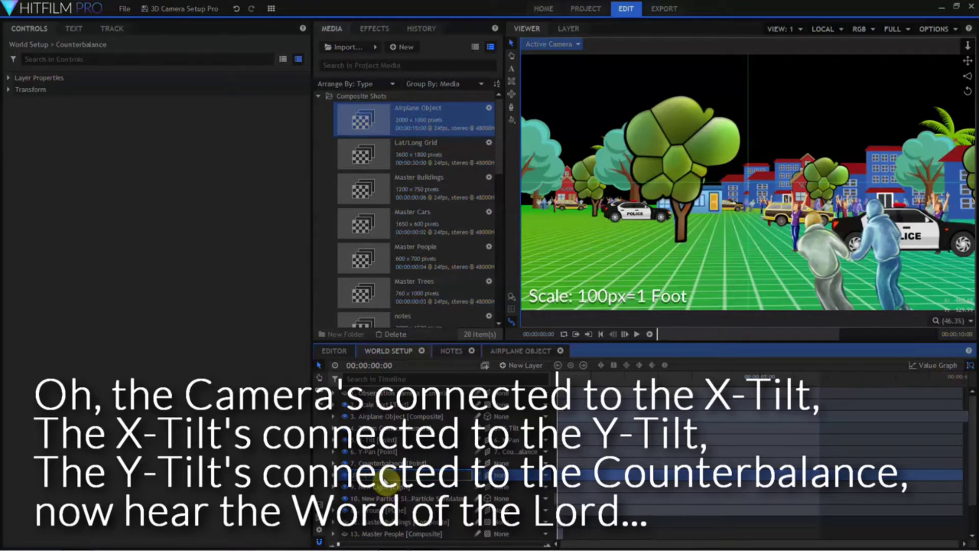
{"action": "left_click", "coordinate": [384, 478]}
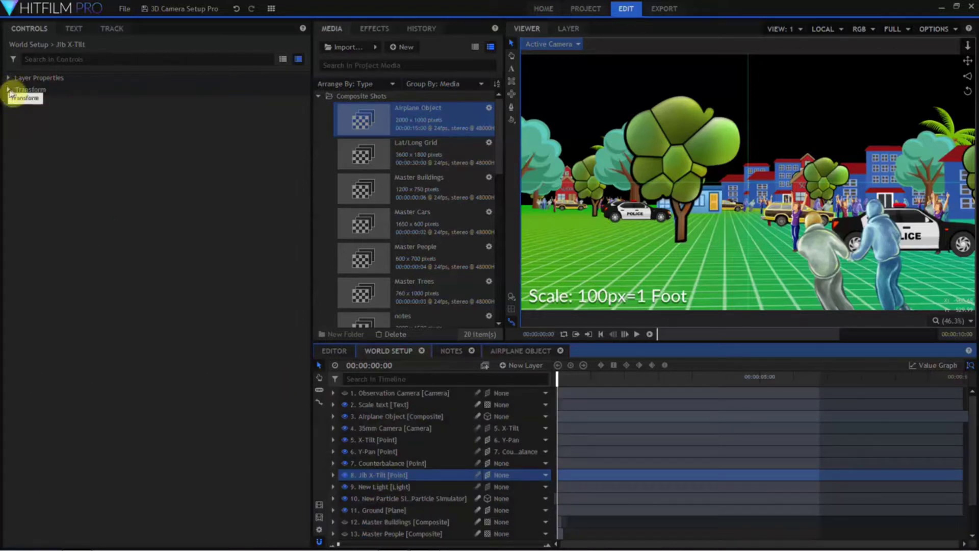
Step: Expose Jib X-Tilt's transform and set up Counterbalance's Rotation (X) property options
{"action": "left_click", "coordinate": [8, 90]}
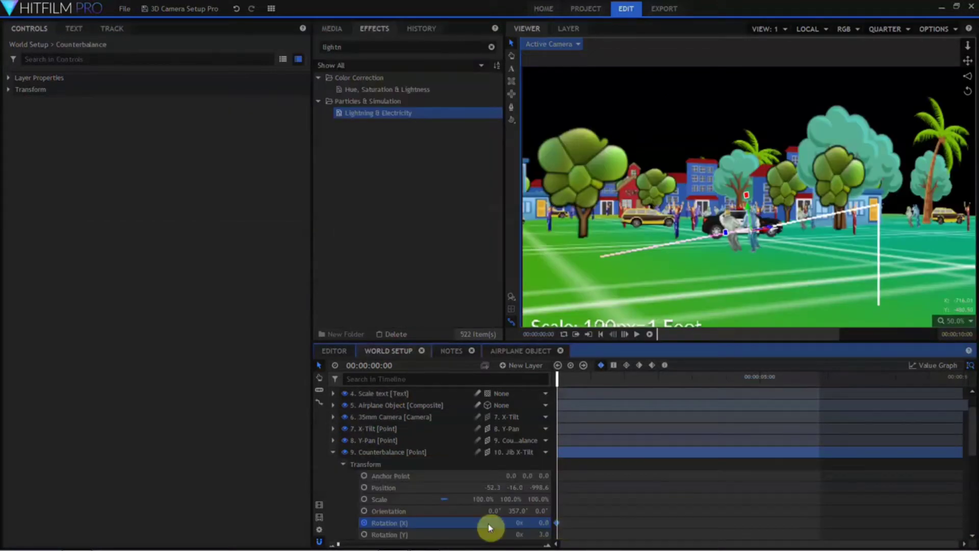
{"action": "right_click", "coordinate": [490, 524]}
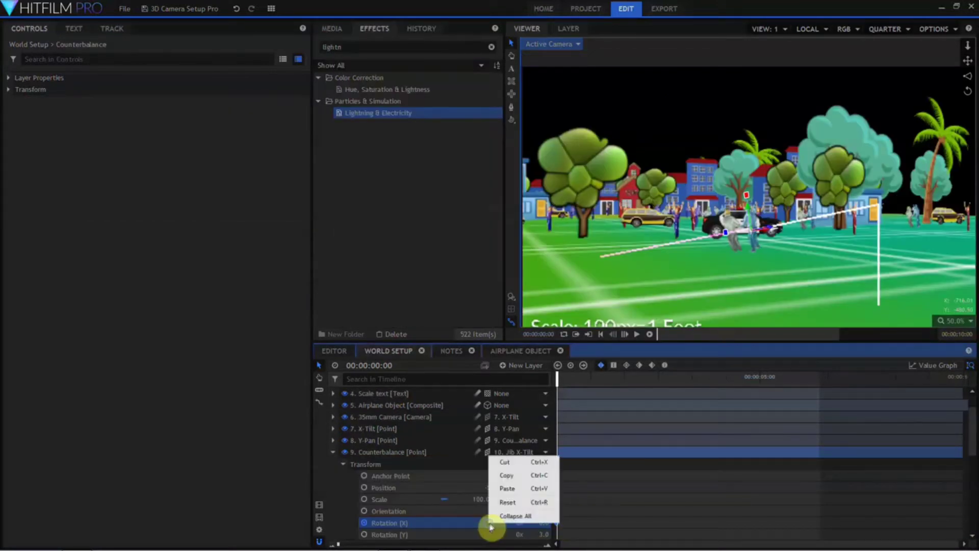
{"action": "left_click", "coordinate": [508, 504]}
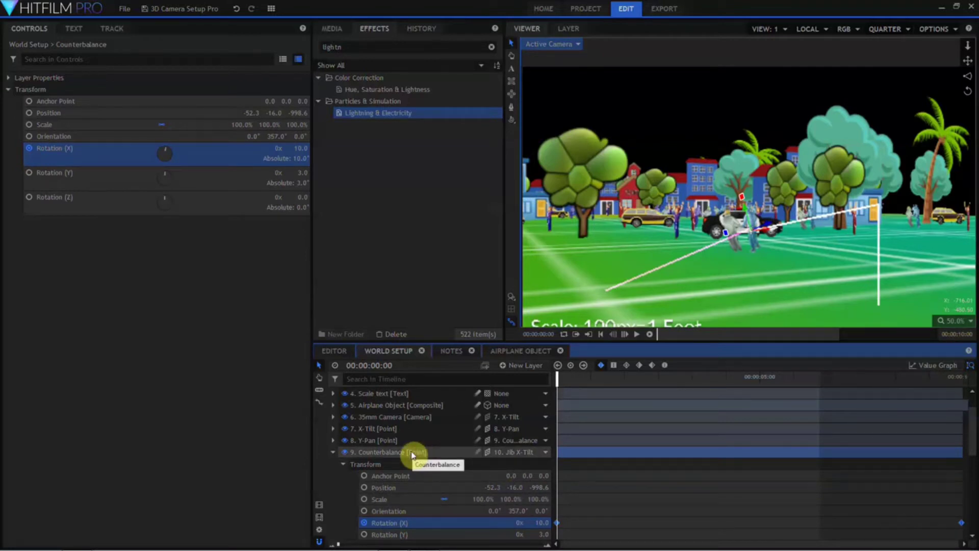
{"action": "scroll", "coordinate": [413, 454], "scroll_direction": "down", "scroll_amount": 3}
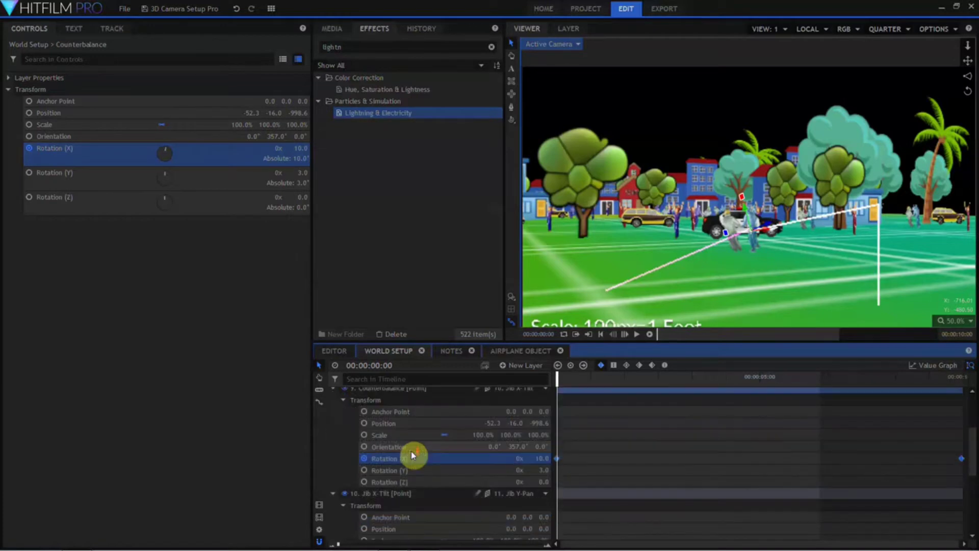
{"action": "scroll", "coordinate": [412, 451], "scroll_direction": "down", "scroll_amount": 3}
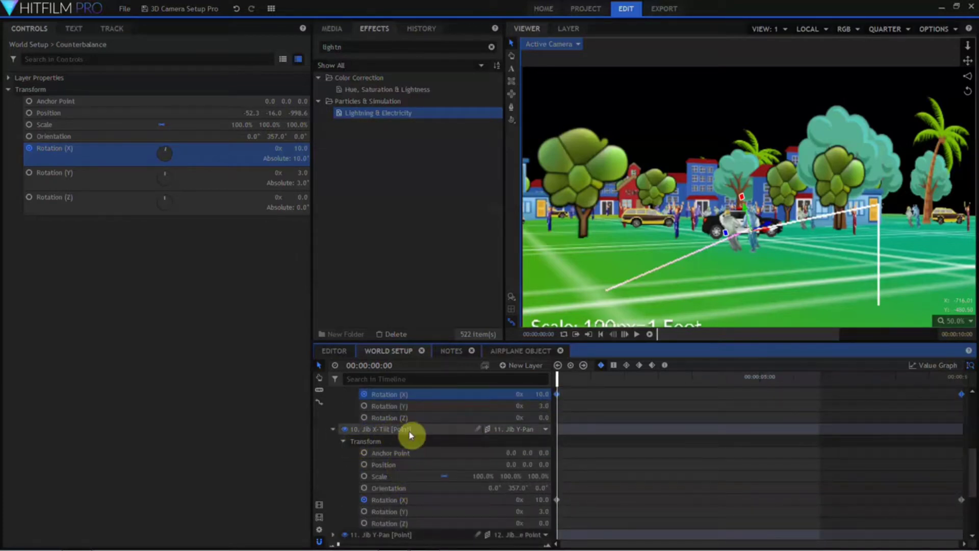
{"action": "scroll", "coordinate": [410, 433], "scroll_direction": "up", "scroll_amount": 2}
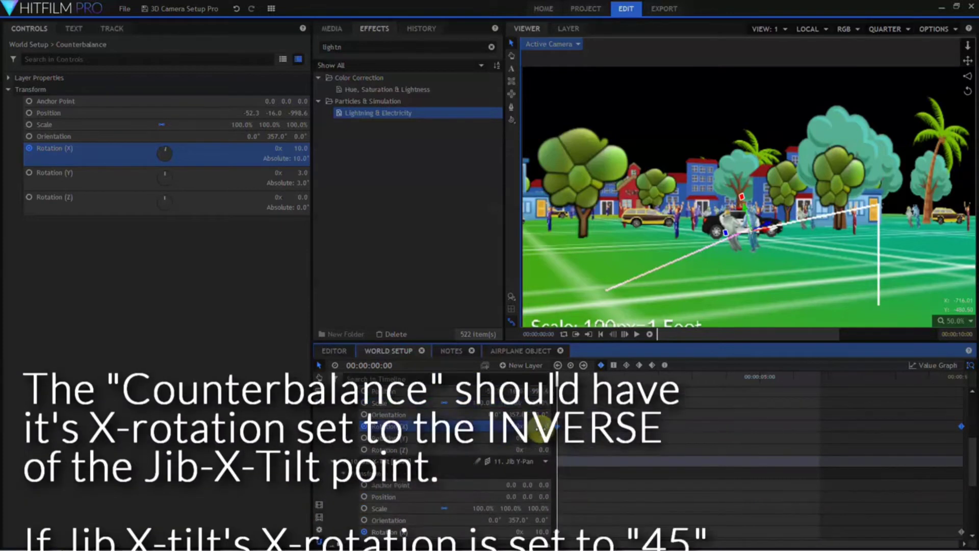
Step: Keyframe Counterbalance Rotation (X) from -10 at the start to 60 at the end, then check mid-shot
{"action": "left_click", "coordinate": [541, 427]}
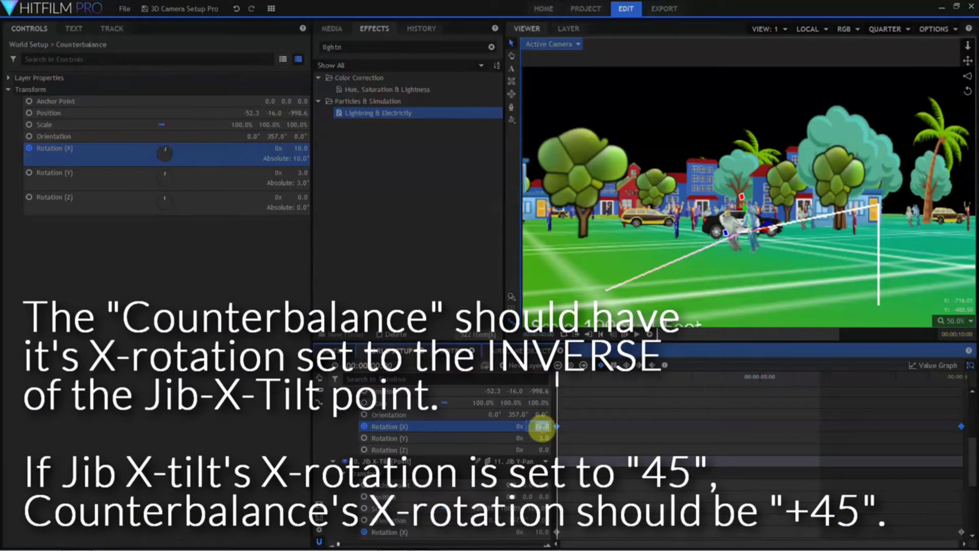
{"action": "type", "text": "-10"}
{"action": "key", "text": "Return"}
{"action": "left_click", "coordinate": [963, 427]}
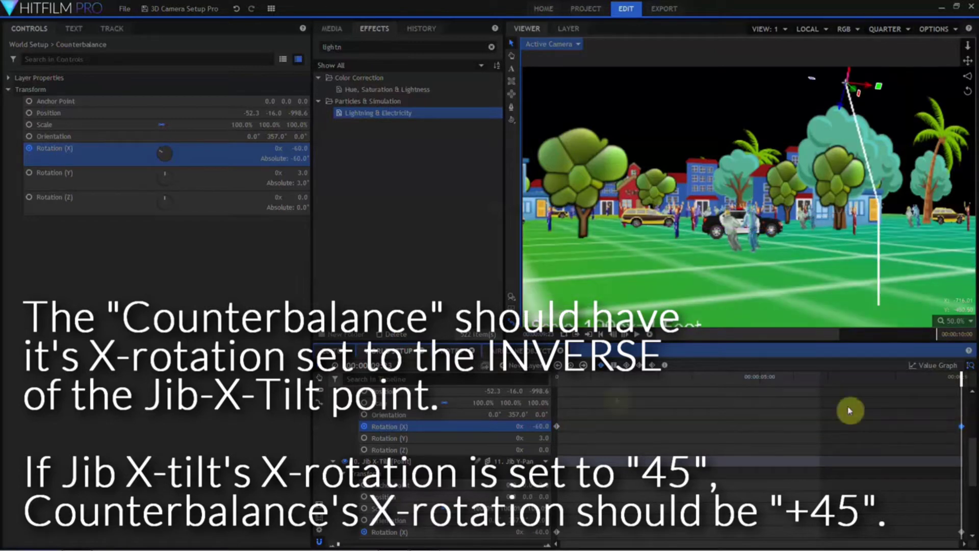
{"action": "left_click", "coordinate": [542, 427]}
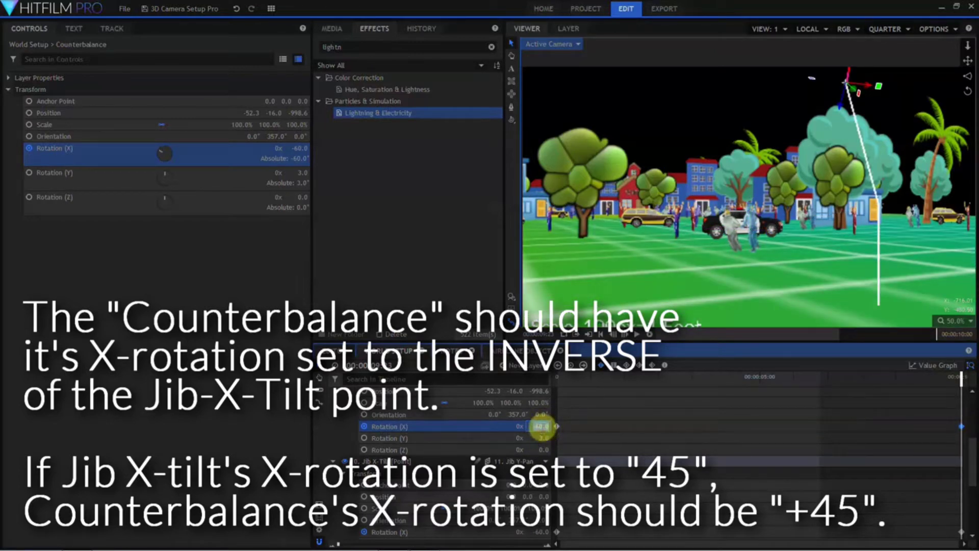
{"action": "type", "text": "60"}
{"action": "key", "text": "Return"}
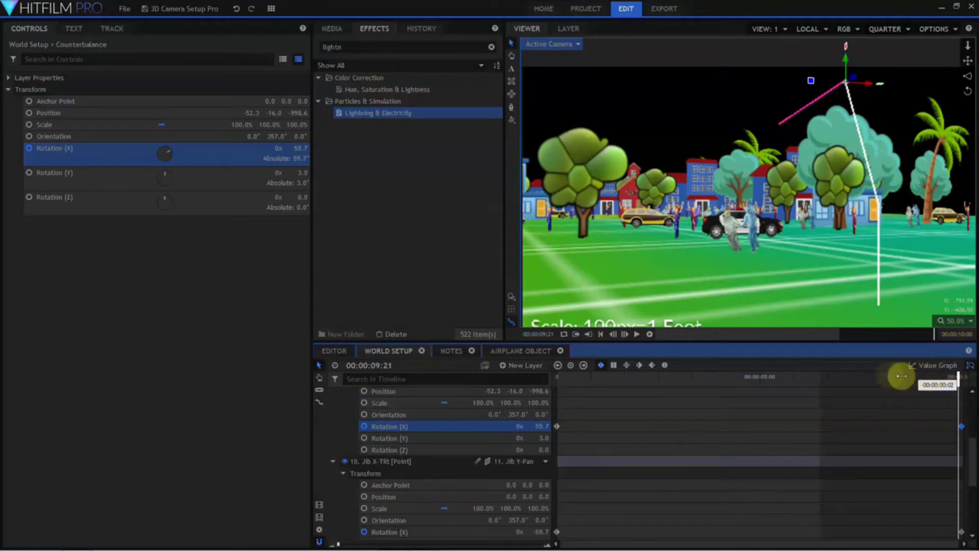
{"action": "left_click_drag", "start_coordinate": [901, 376], "coordinate": [642, 379]}
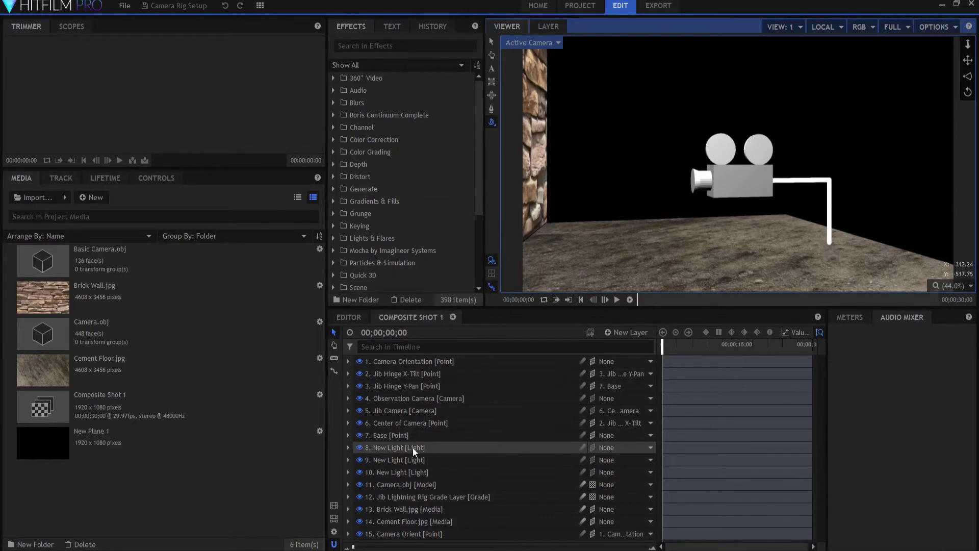
Step: Select the Base point of the jib rig in the Camera Rig Setup composite
{"action": "left_click", "coordinate": [397, 435]}
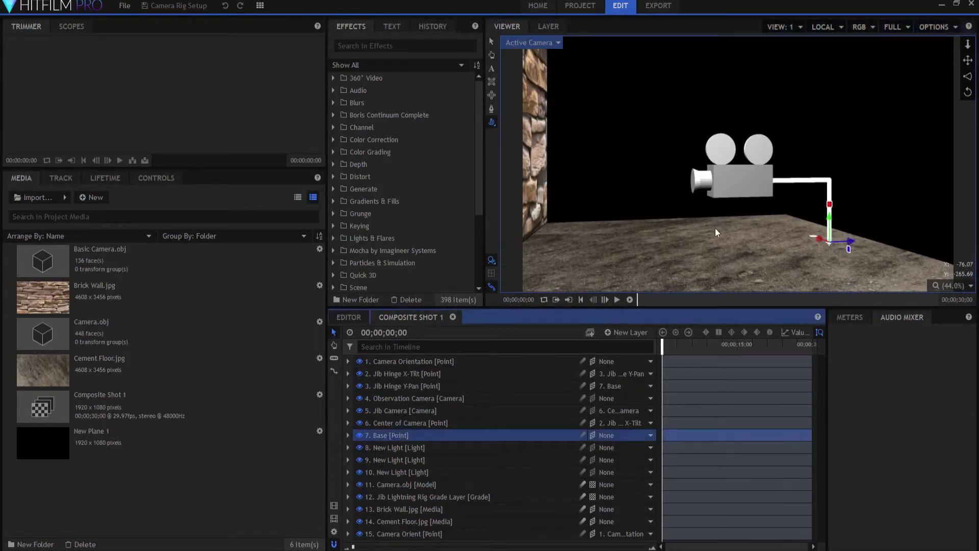
{"action": "left_click", "coordinate": [409, 386]}
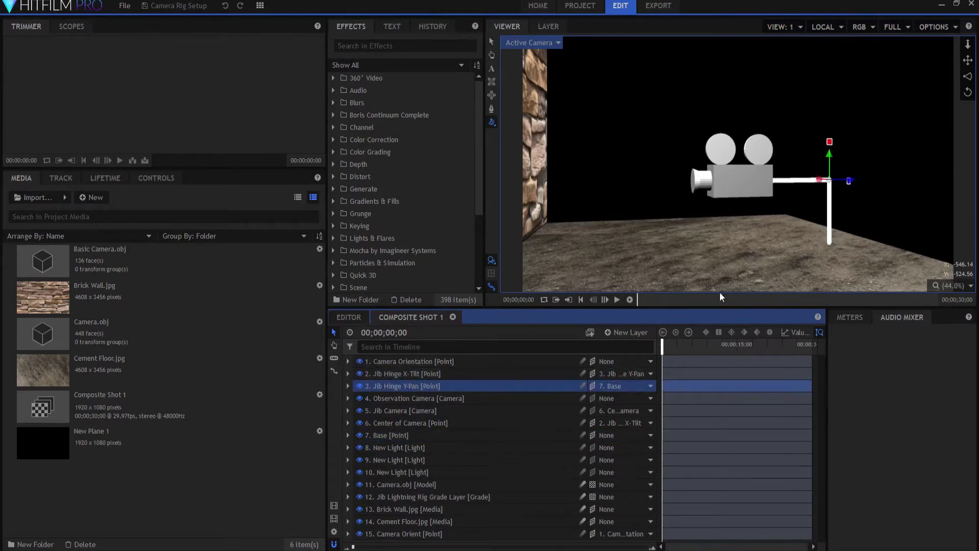
{"action": "left_click", "coordinate": [420, 373]}
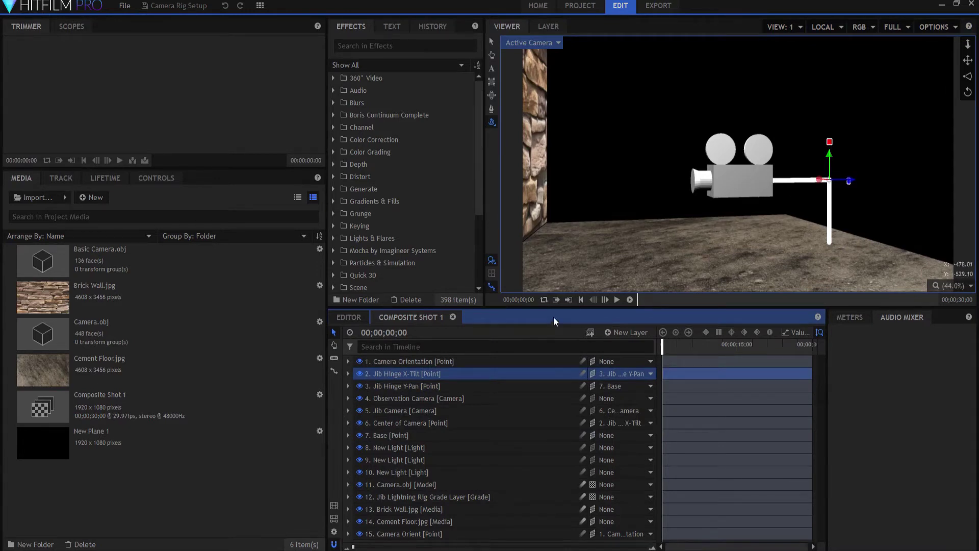
{"action": "left_click", "coordinate": [394, 498]}
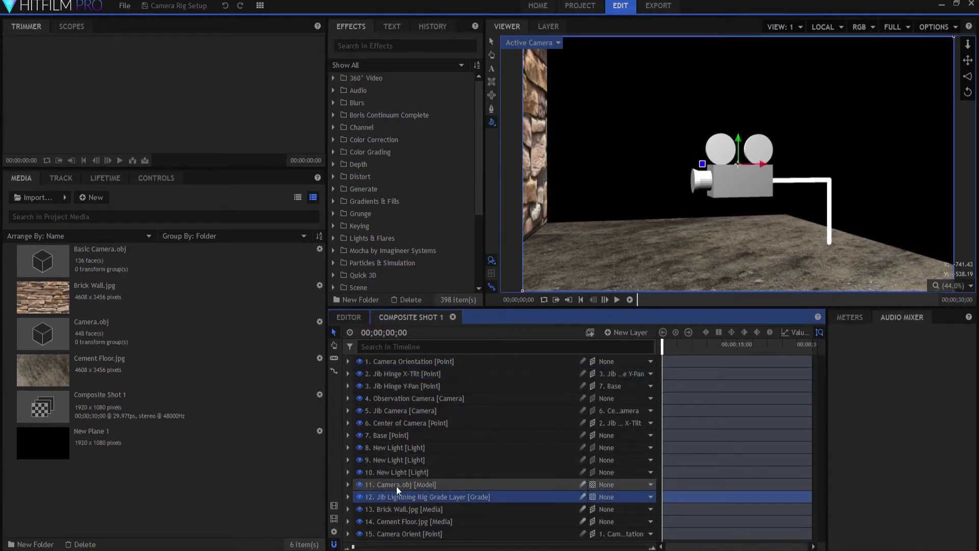
{"action": "left_click", "coordinate": [396, 411]}
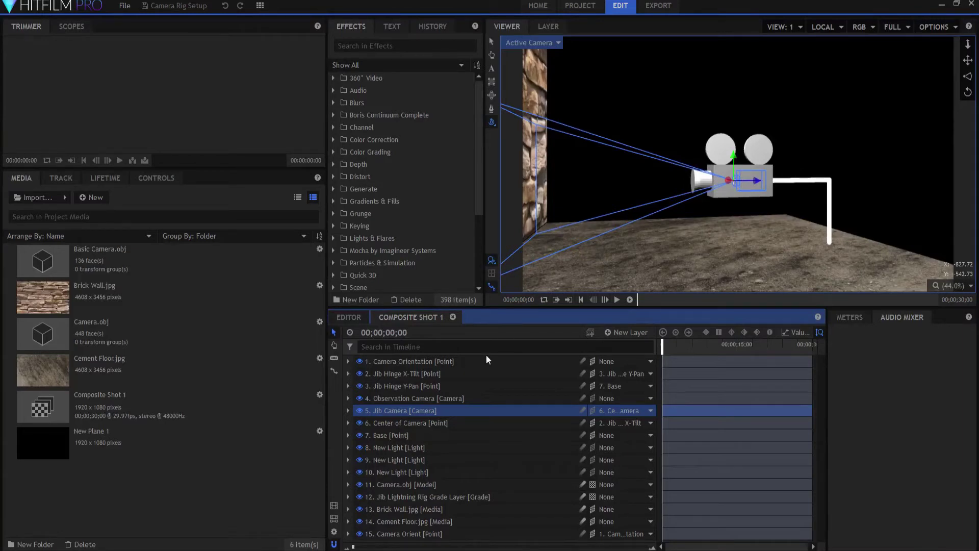
{"action": "left_click", "coordinate": [424, 374]}
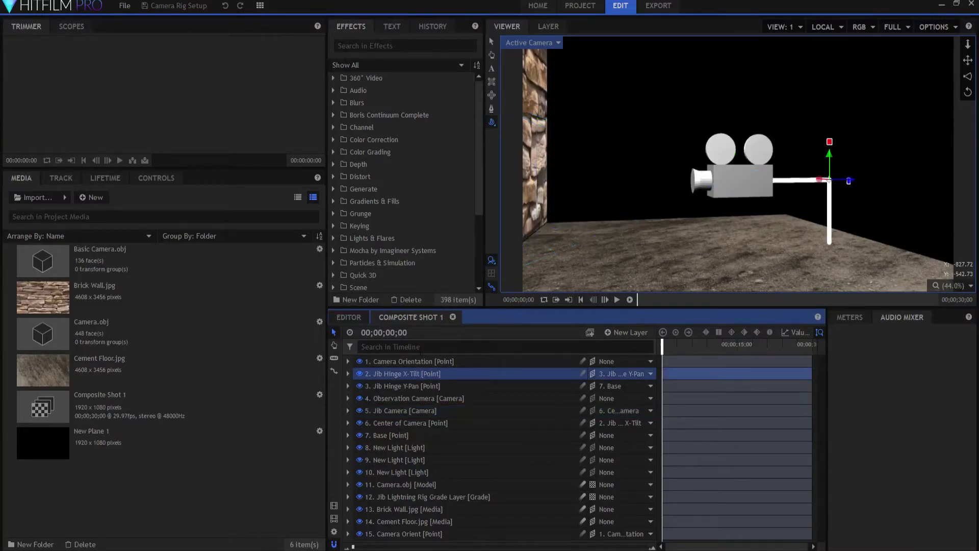
{"action": "double_click", "coordinate": [384, 373]}
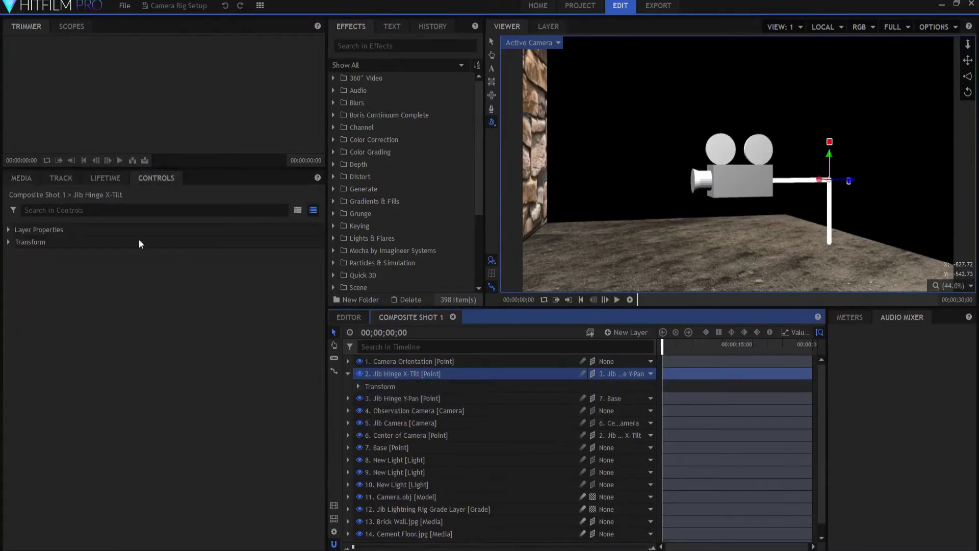
{"action": "left_click", "coordinate": [8, 243]}
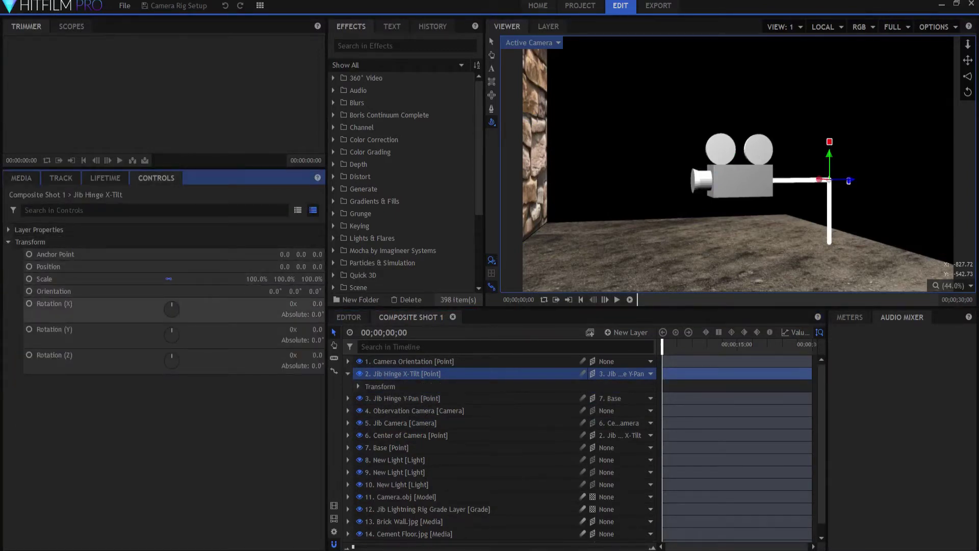
{"action": "mouse_move", "coordinate": [317, 304]}
{"action": "left_mouse_down"}
{"action": "mouse_move", "coordinate": [324, 303]}
{"action": "mouse_move", "coordinate": [300, 304]}
{"action": "mouse_move", "coordinate": [326, 304]}
{"action": "mouse_move", "coordinate": [309, 303]}
{"action": "mouse_move", "coordinate": [320, 308]}
{"action": "left_mouse_up"}
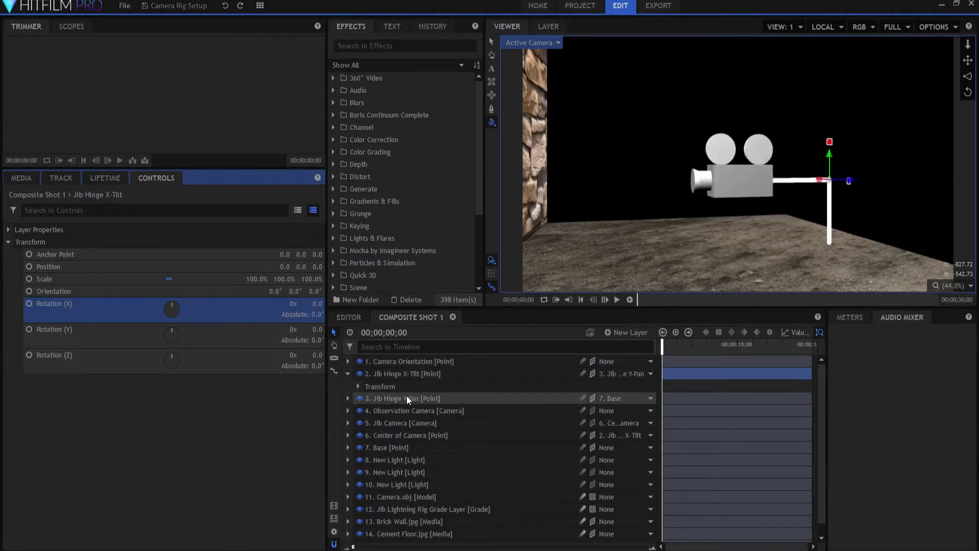
{"action": "left_click", "coordinate": [393, 398]}
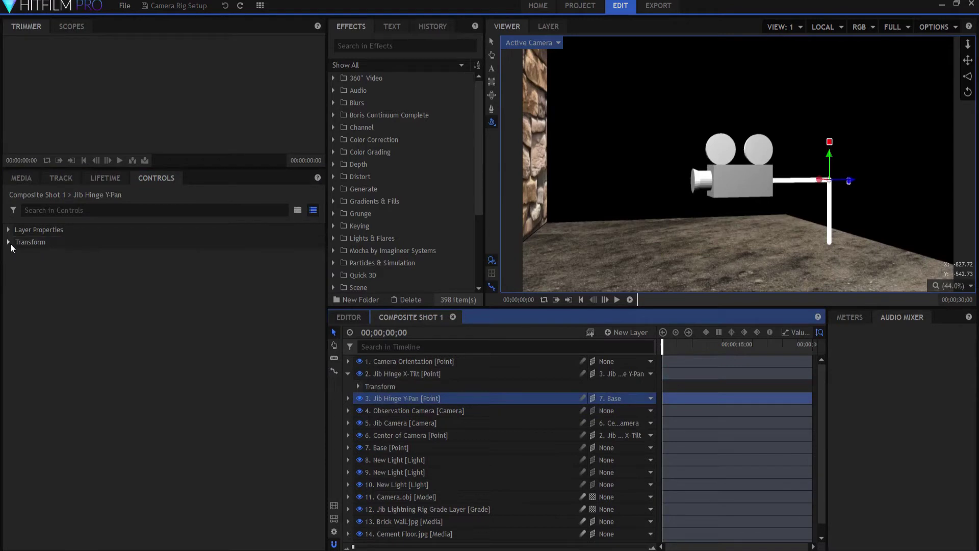
{"action": "left_click", "coordinate": [10, 243]}
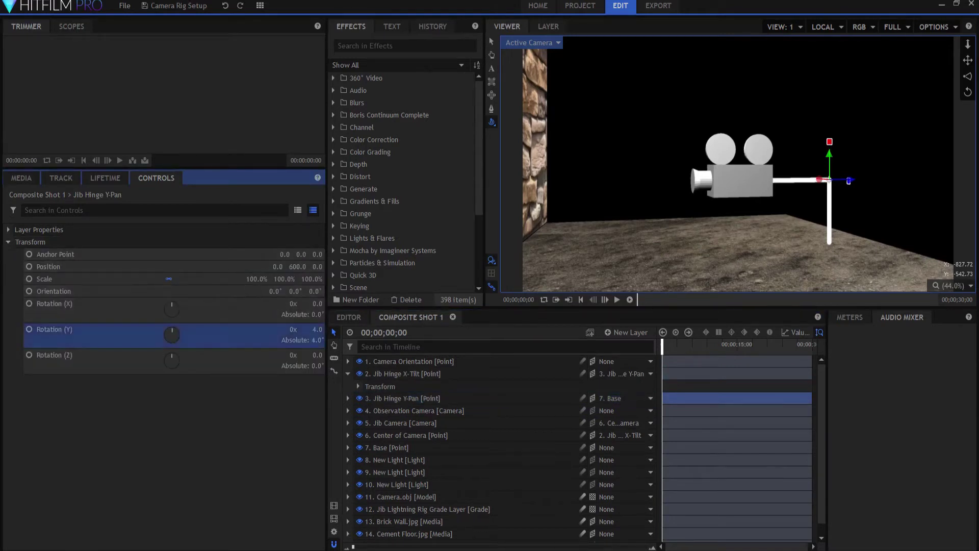
{"action": "mouse_move", "coordinate": [849, 181]}
{"action": "left_mouse_down"}
{"action": "mouse_move", "coordinate": [812, 181]}
{"action": "mouse_move", "coordinate": [849, 180]}
{"action": "left_mouse_up"}
Step: Switch the viewer to Perspective and hide the Camera.obj model and Jib Lightning Rig Grade Layer
{"action": "left_click", "coordinate": [528, 42]}
{"action": "left_click", "coordinate": [524, 71]}
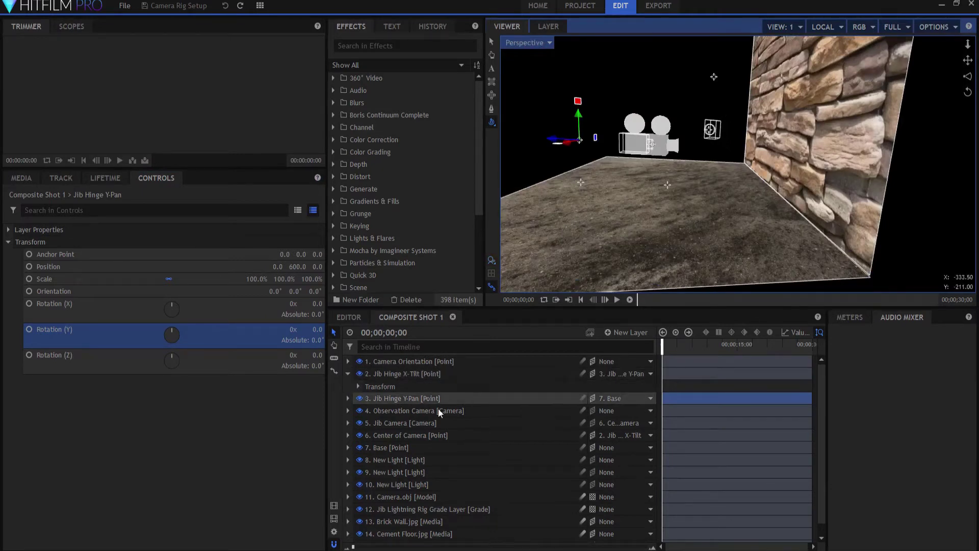
{"action": "left_click", "coordinate": [359, 498]}
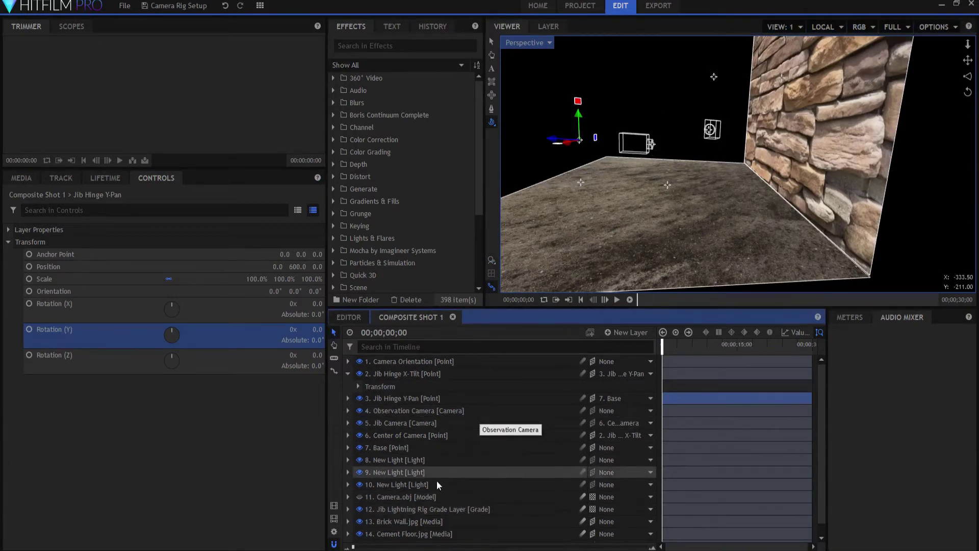
{"action": "left_click", "coordinate": [359, 509]}
Step: Test the pan and tilt hinges, reset them to zero, and move Jib Camera above Observation Camera
{"action": "left_click_drag", "start_coordinate": [315, 329], "coordinate": [274, 329]}
{"action": "key", "text": "ctrl+z"}
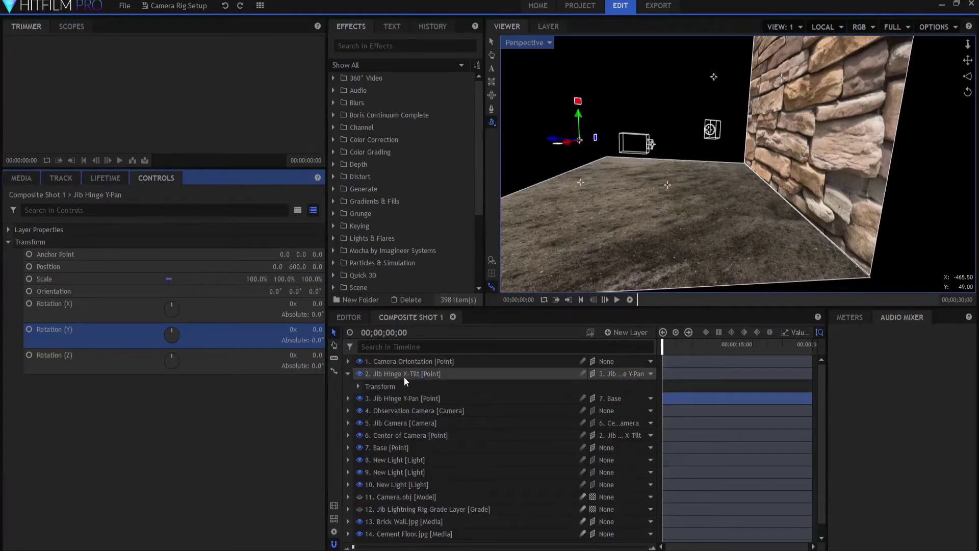
{"action": "left_click", "coordinate": [396, 375]}
{"action": "left_click_drag", "start_coordinate": [315, 304], "coordinate": [316, 304]}
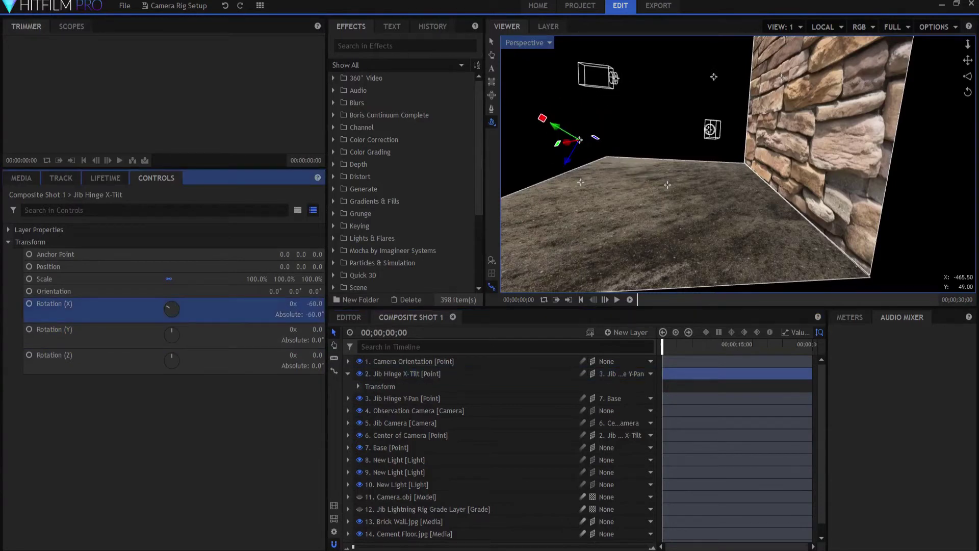
{"action": "key", "text": "ctrl+z"}
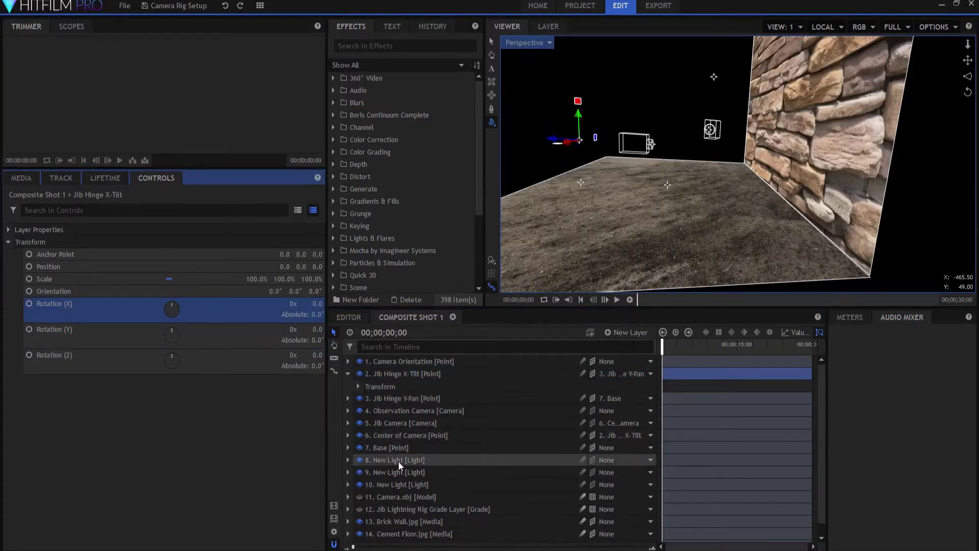
{"action": "left_click_drag", "start_coordinate": [387, 424], "coordinate": [390, 411]}
Step: View through the Active Camera and scrub the X-Tilt and Y-Pan hinges to reframe the brick wall
{"action": "left_click", "coordinate": [525, 43]}
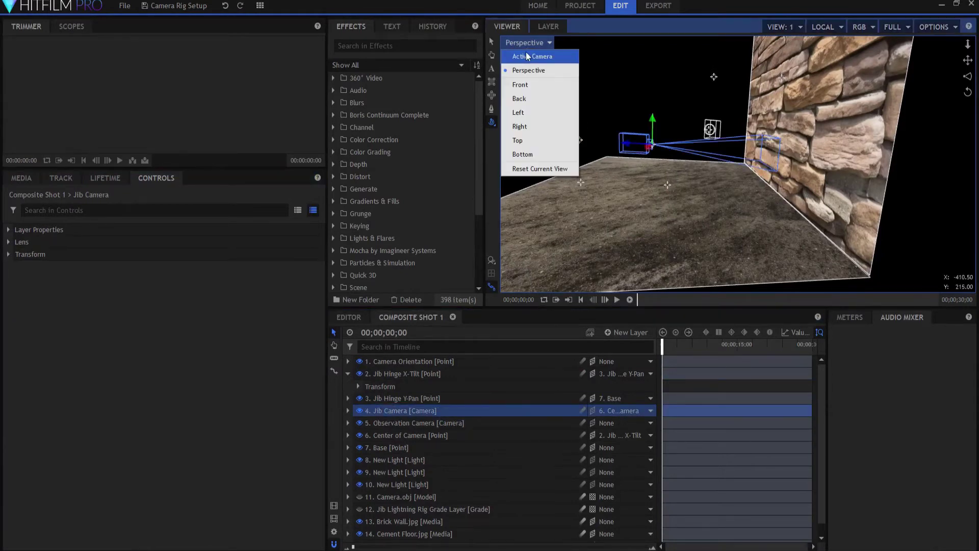
{"action": "left_click", "coordinate": [528, 56]}
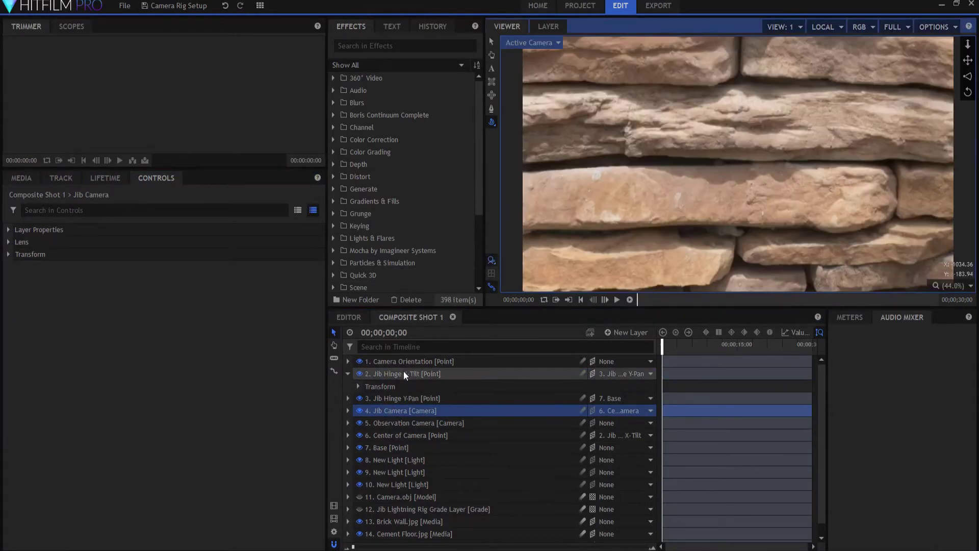
{"action": "left_click", "coordinate": [400, 374]}
{"action": "mouse_move", "coordinate": [317, 304]}
{"action": "left_mouse_down"}
{"action": "mouse_move", "coordinate": [408, 304]}
{"action": "mouse_move", "coordinate": [225, 303]}
{"action": "mouse_move", "coordinate": [323, 311]}
{"action": "left_mouse_up"}
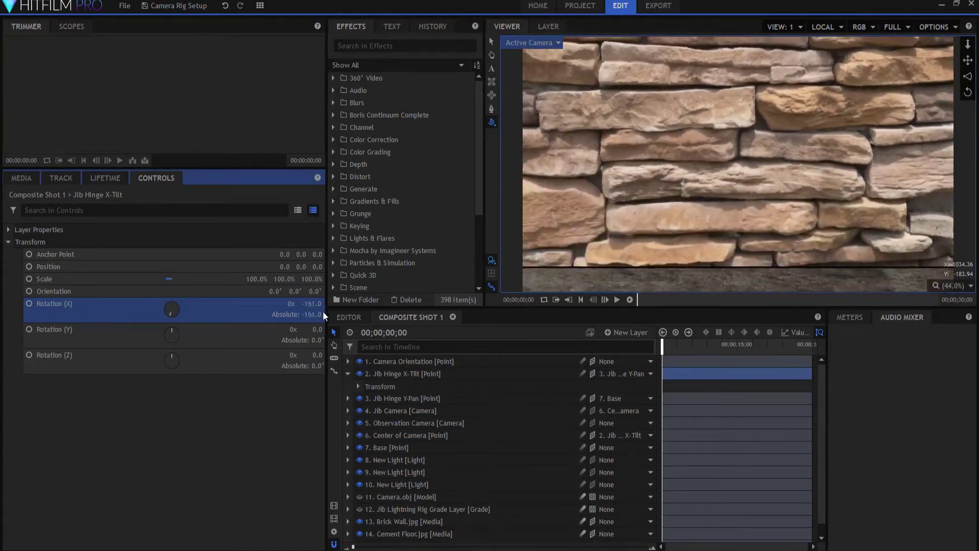
{"action": "left_click", "coordinate": [392, 398]}
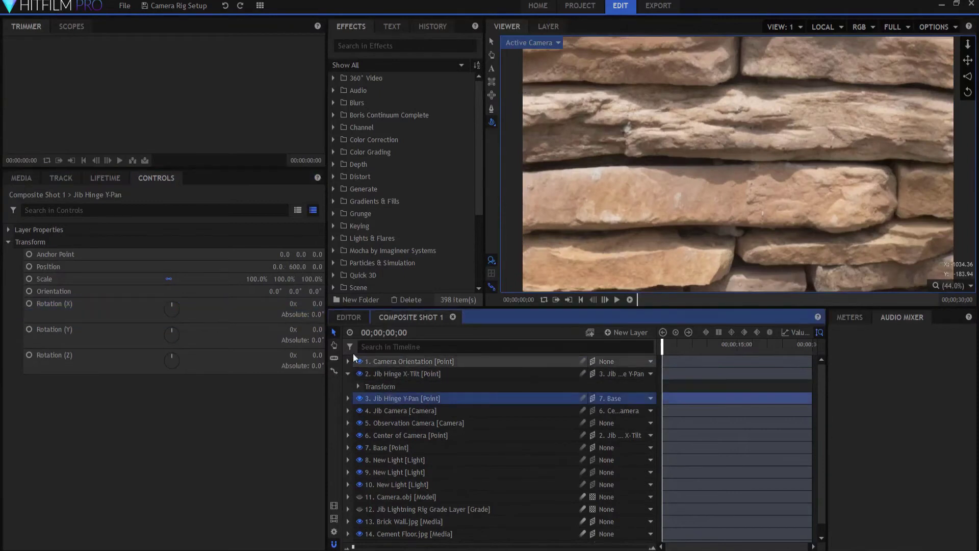
{"action": "mouse_move", "coordinate": [316, 329]}
{"action": "left_mouse_down"}
{"action": "mouse_move", "coordinate": [416, 329]}
{"action": "mouse_move", "coordinate": [324, 332]}
{"action": "left_mouse_up"}
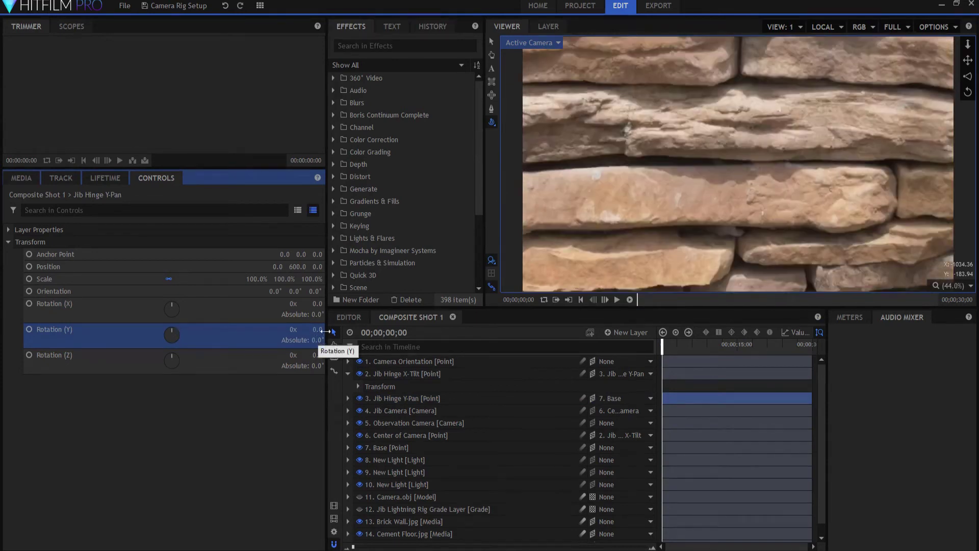
Step: Return to Perspective view, expose Camera Orientation's transform and rotate it around X
{"action": "left_click", "coordinate": [526, 43]}
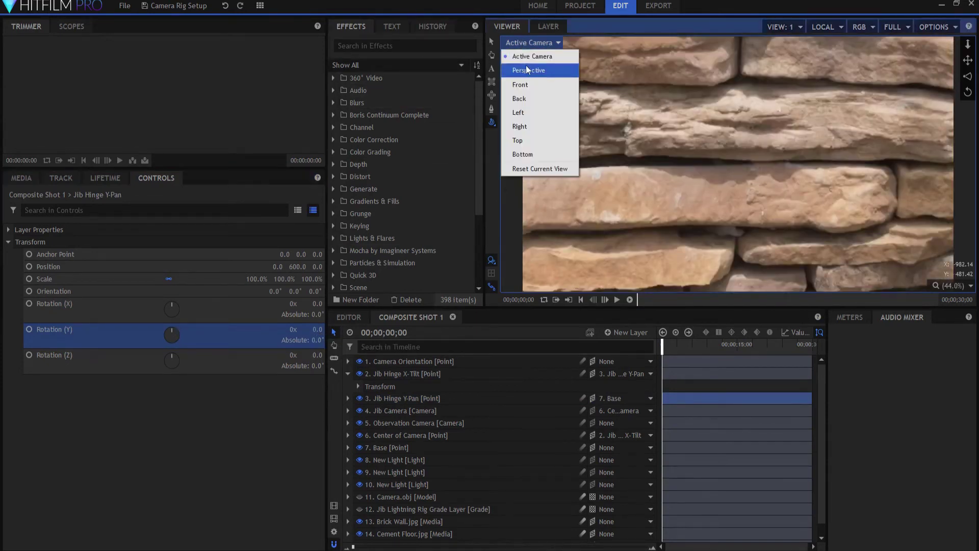
{"action": "left_click", "coordinate": [525, 70]}
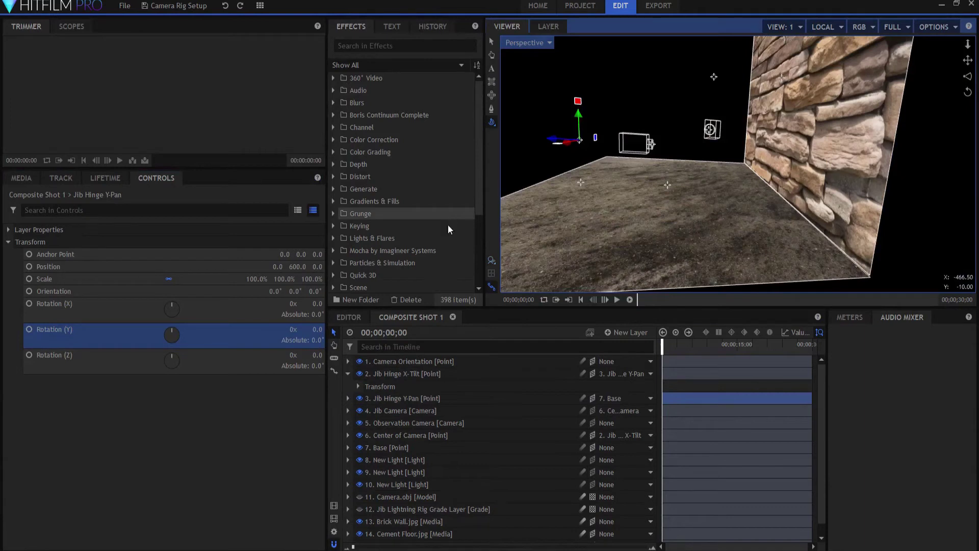
{"action": "left_click", "coordinate": [409, 362]}
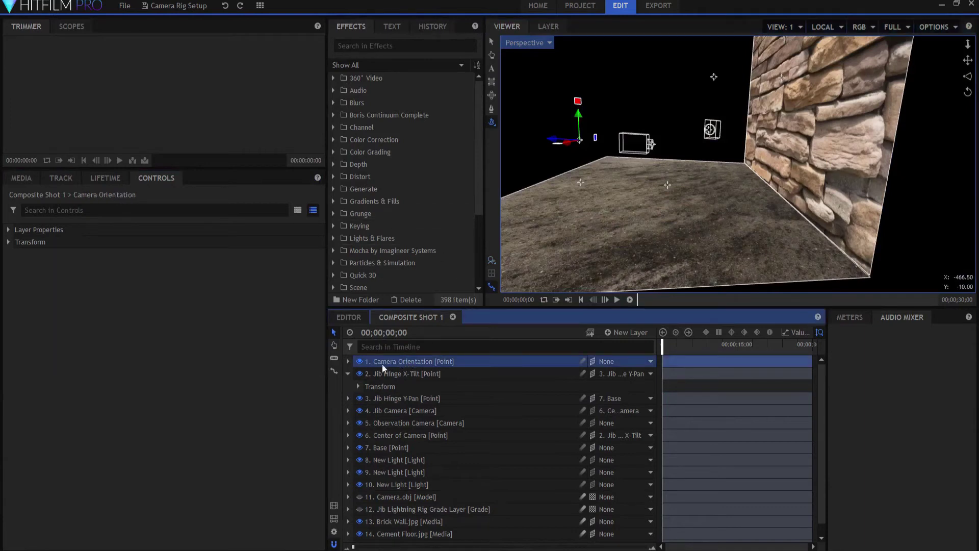
{"action": "left_click", "coordinate": [348, 361]}
{"action": "left_click", "coordinate": [358, 374]}
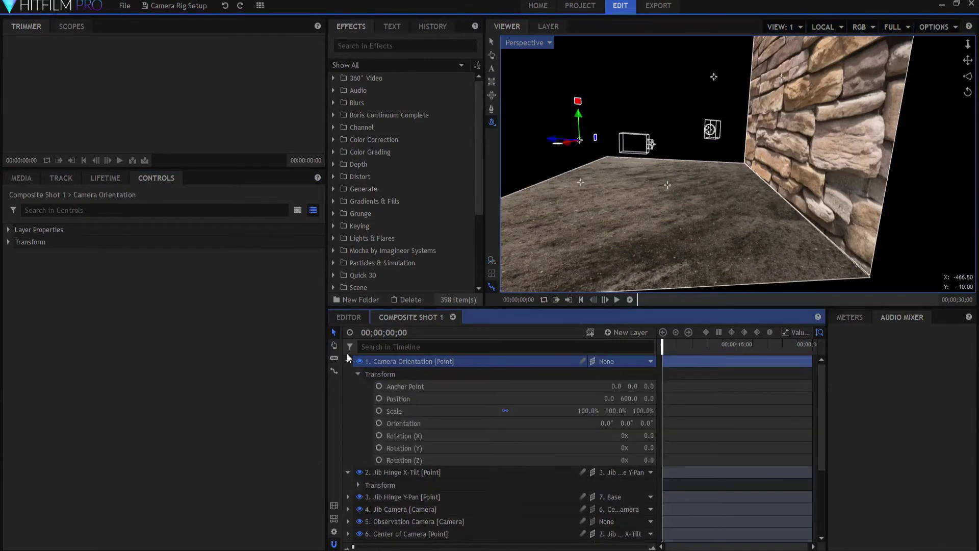
{"action": "left_click", "coordinate": [347, 362]}
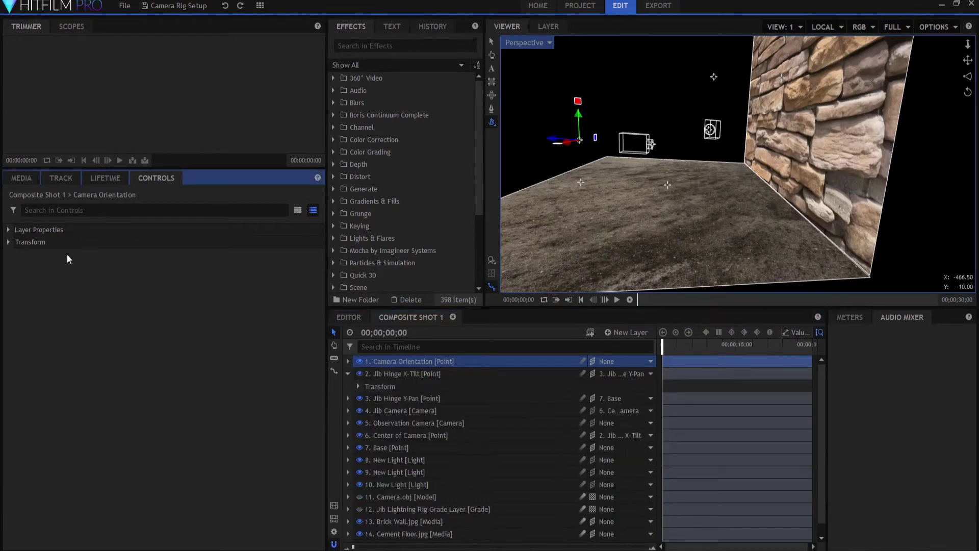
{"action": "left_click", "coordinate": [9, 242]}
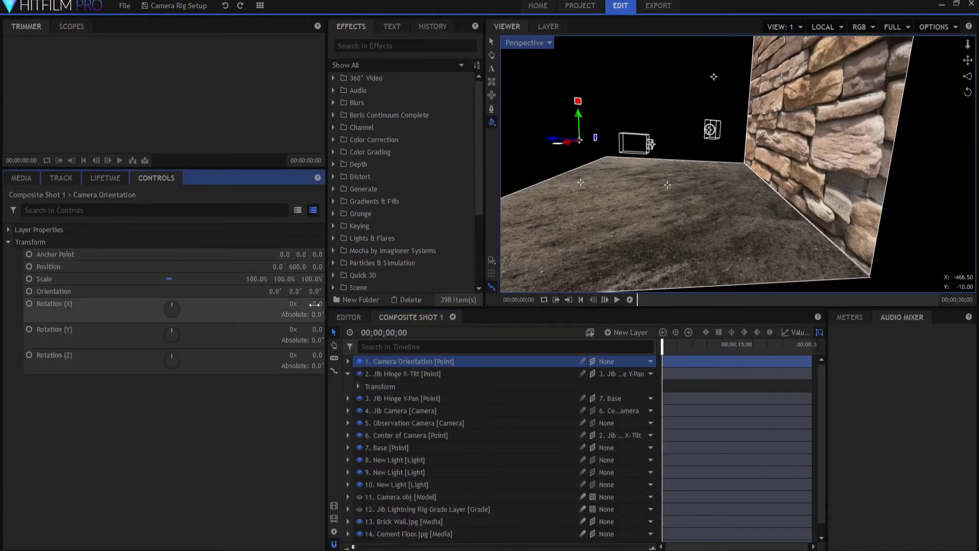
{"action": "left_click_drag", "start_coordinate": [317, 304], "coordinate": [375, 327]}
Step: Tilt the Jib Hinge Y-Pan around X, then reset its X rotation to 0°
{"action": "left_click", "coordinate": [386, 399]}
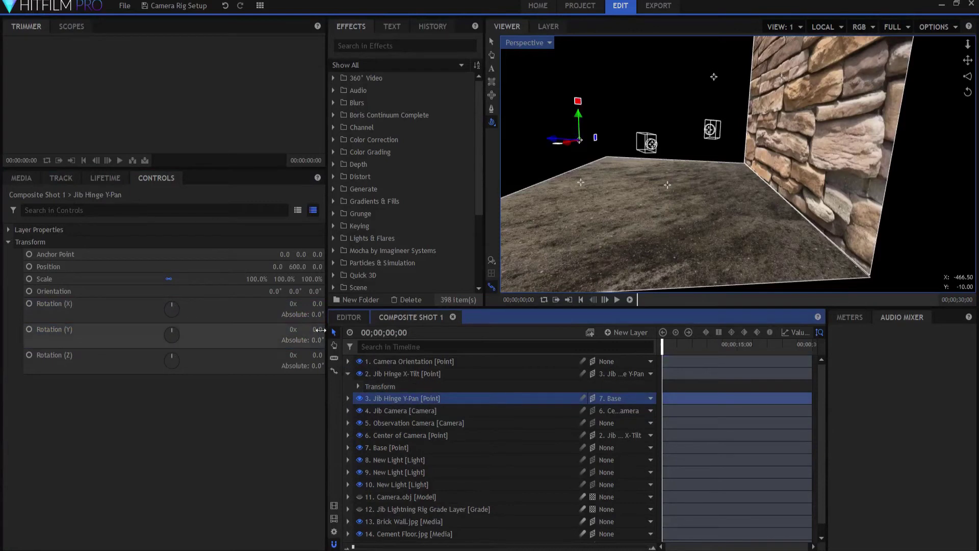
{"action": "mouse_move", "coordinate": [319, 306]}
{"action": "left_mouse_down"}
{"action": "mouse_move", "coordinate": [304, 306]}
{"action": "mouse_move", "coordinate": [319, 308]}
{"action": "left_mouse_up"}
{"action": "key", "text": "ctrl+z"}
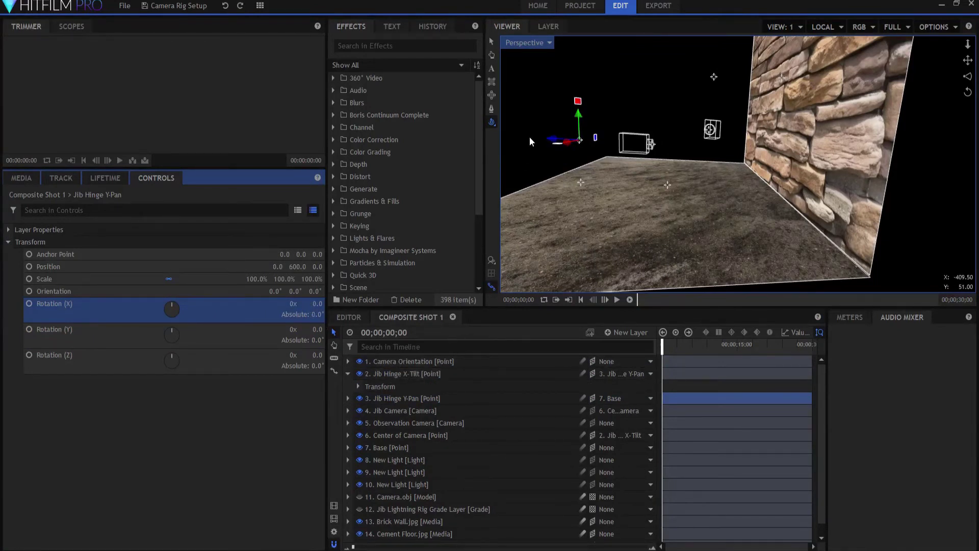
Step: Orbit the scene to a side view, then select the Camera Orient point and the Jib Camera layer
{"action": "left_click", "coordinate": [491, 122]}
{"action": "left_click_drag", "start_coordinate": [762, 224], "coordinate": [840, 209]}
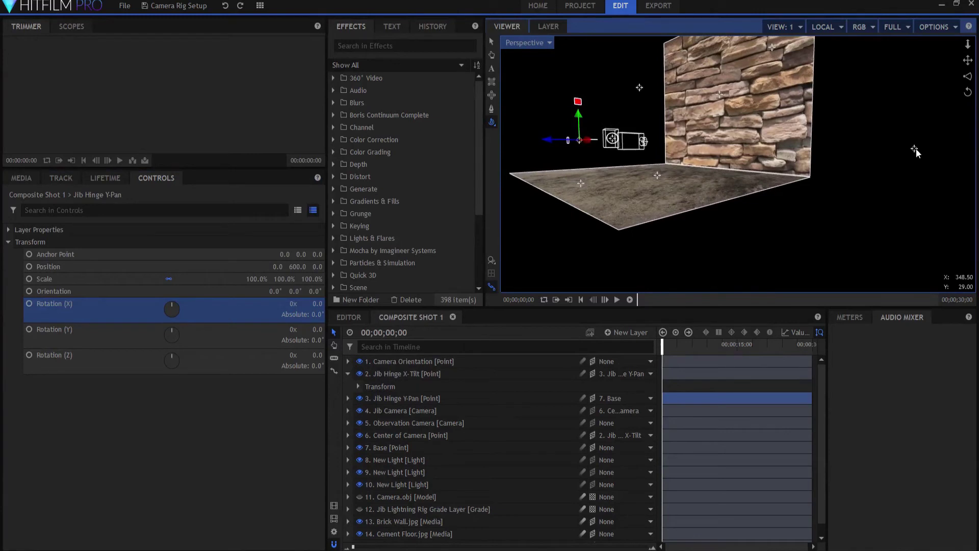
{"action": "scroll", "coordinate": [403, 538], "scroll_direction": "down", "scroll_amount": 1}
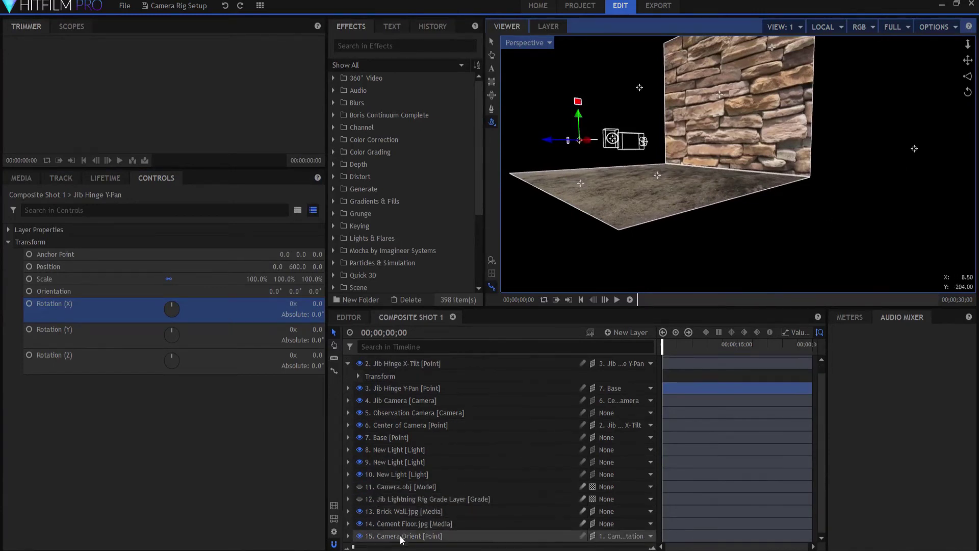
{"action": "left_click", "coordinate": [403, 537]}
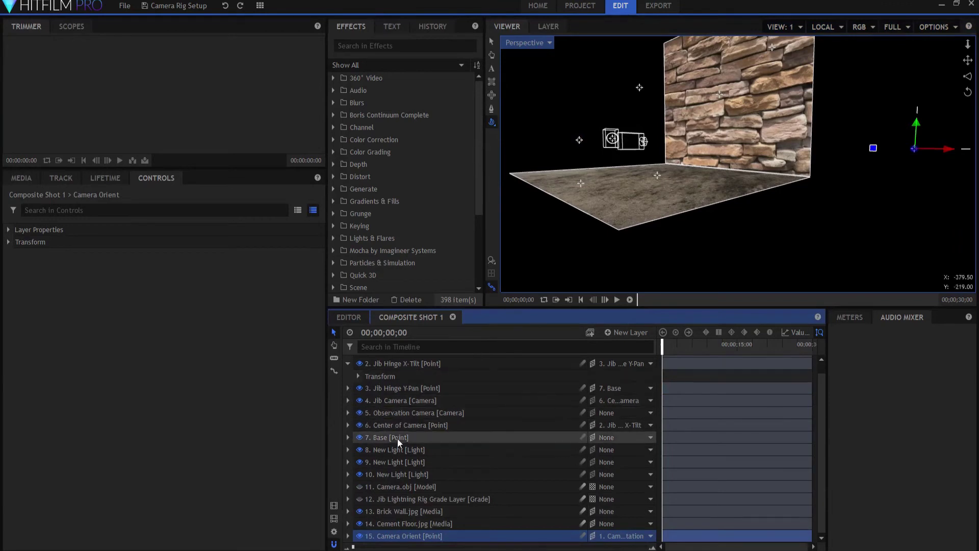
{"action": "left_click", "coordinate": [388, 400]}
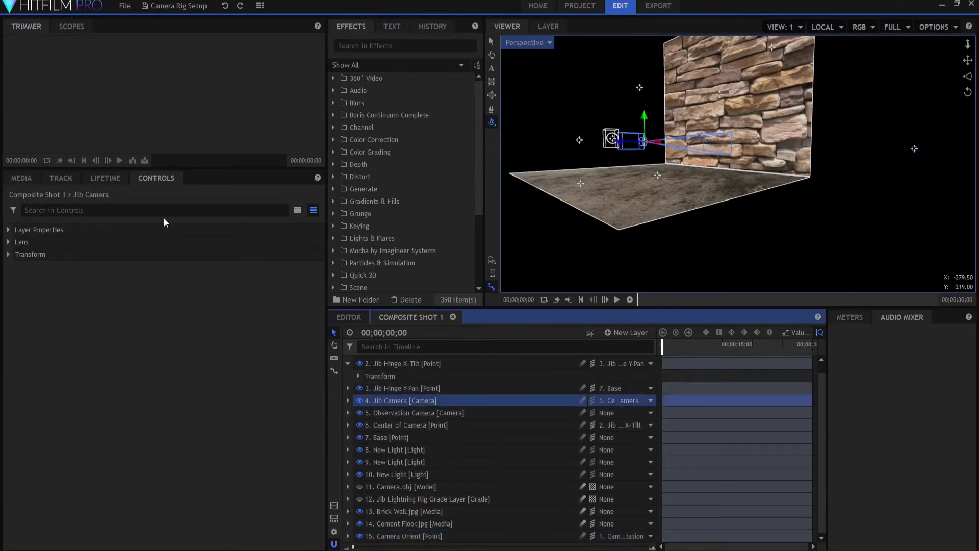
{"action": "left_click", "coordinate": [8, 230]}
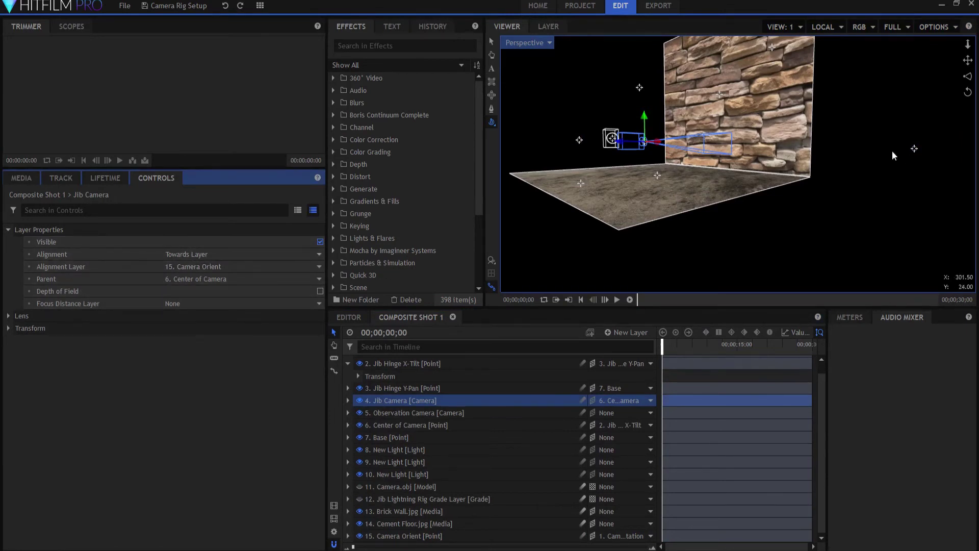
Step: Select the Camera Orient point, then the Camera Orientation point at the top of the layer stack
{"action": "left_click", "coordinate": [394, 538]}
{"action": "scroll", "coordinate": [398, 485], "scroll_direction": "up", "scroll_amount": 1}
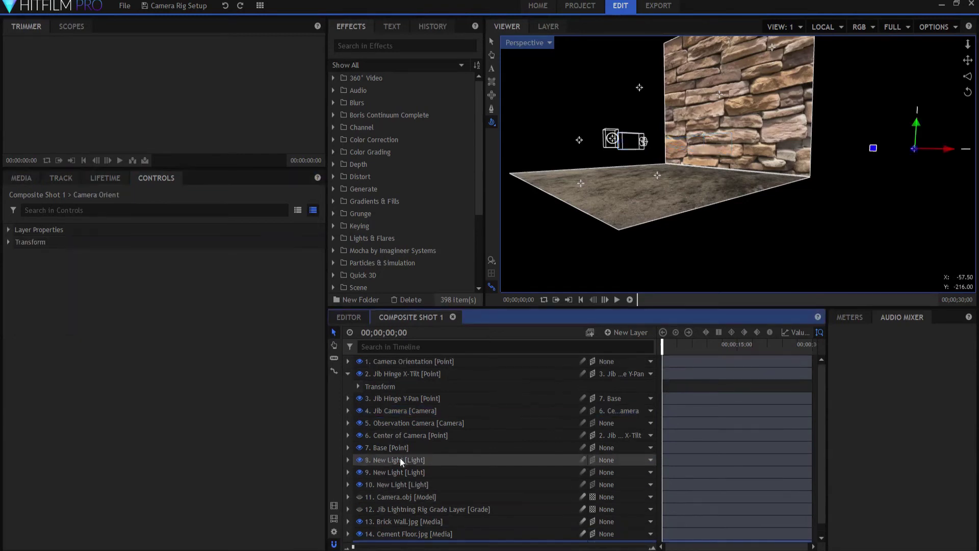
{"action": "left_click", "coordinate": [406, 362]}
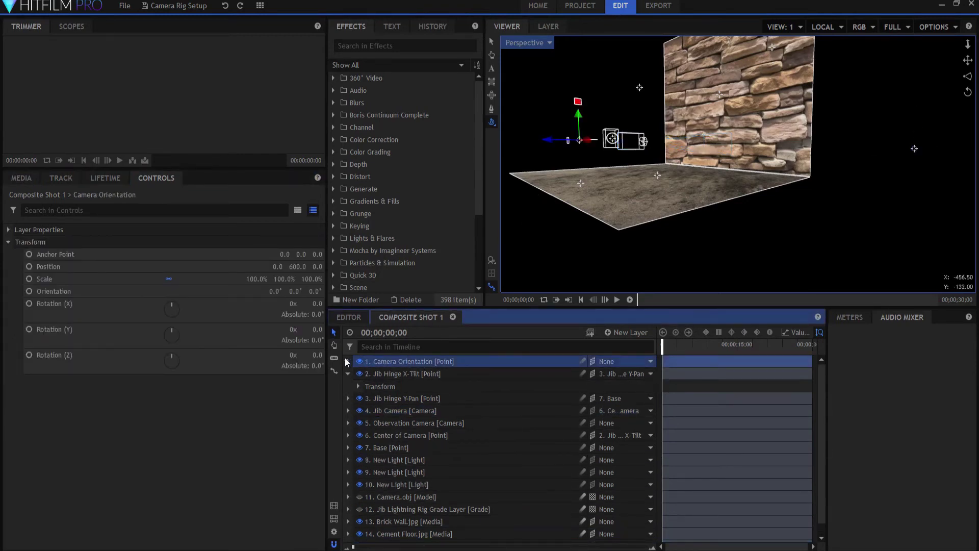
Step: Set Camera Orientation's Rotation Y to 9, scrub it to -20, then reset it to 0
{"action": "left_click", "coordinate": [317, 329]}
{"action": "type", "text": "9"}
{"action": "key", "text": "Return"}
{"action": "left_click_drag", "start_coordinate": [316, 329], "coordinate": [319, 340]}
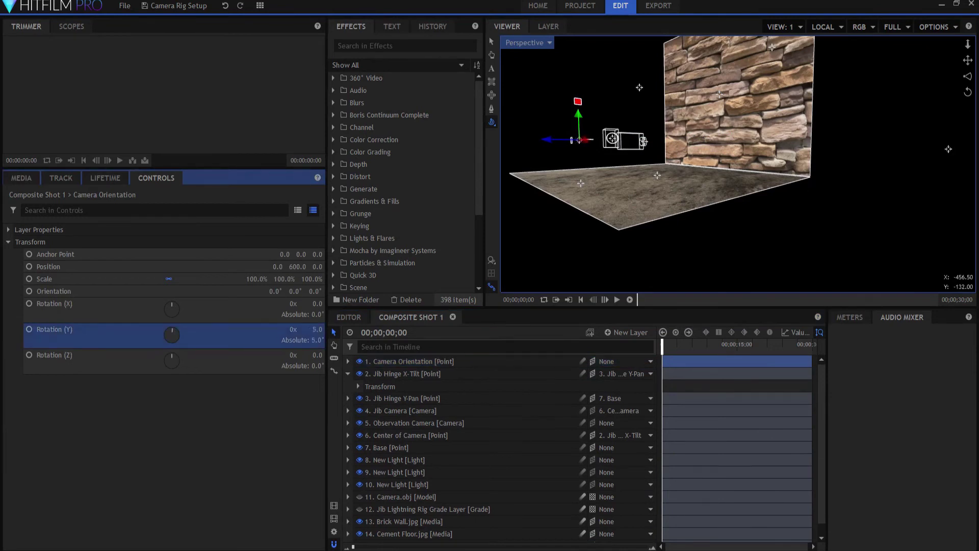
{"action": "left_click", "coordinate": [316, 329]}
{"action": "type", "text": "0"}
{"action": "key", "text": "Return"}
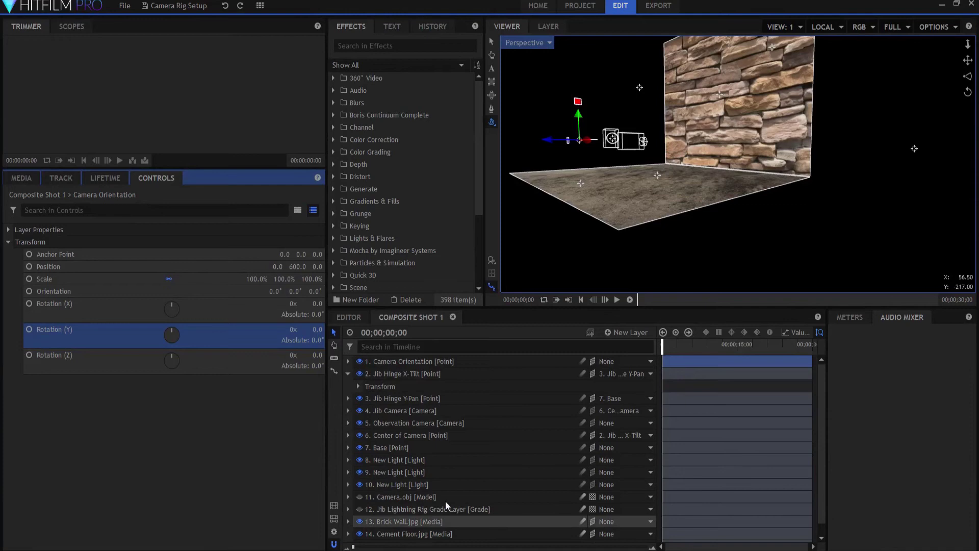
Step: Select the Camera Orient point layer and reveal its transform values
{"action": "scroll", "coordinate": [408, 510], "scroll_direction": "down", "scroll_amount": 1}
{"action": "left_click", "coordinate": [415, 539]}
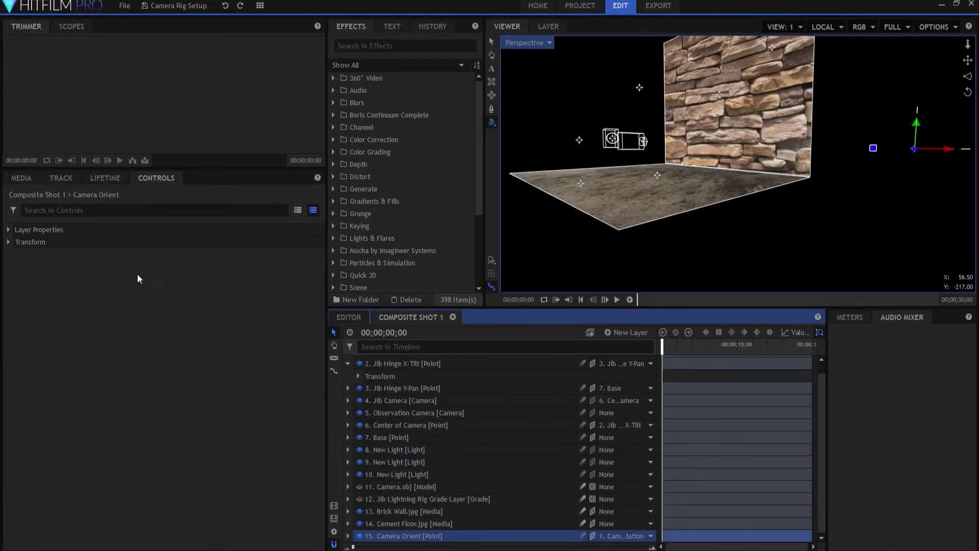
{"action": "left_click", "coordinate": [8, 243]}
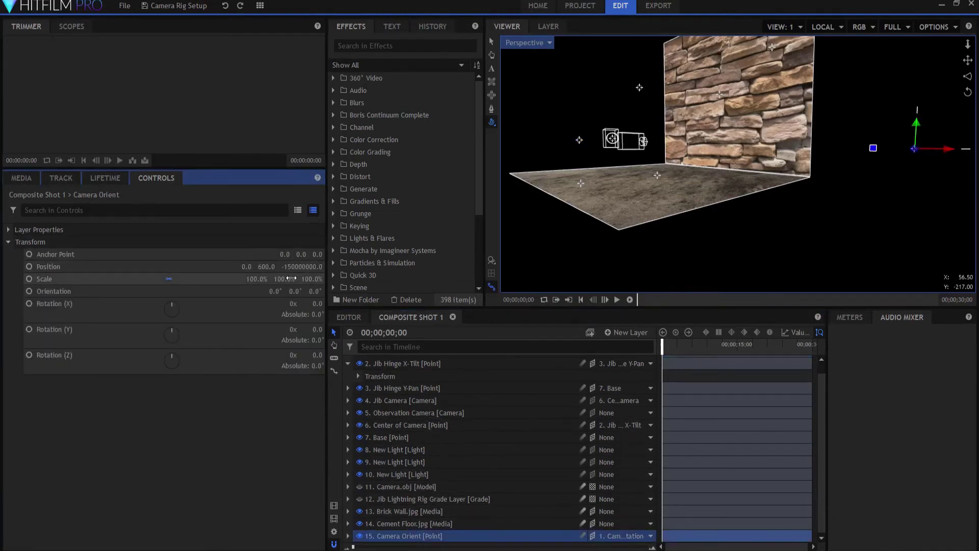